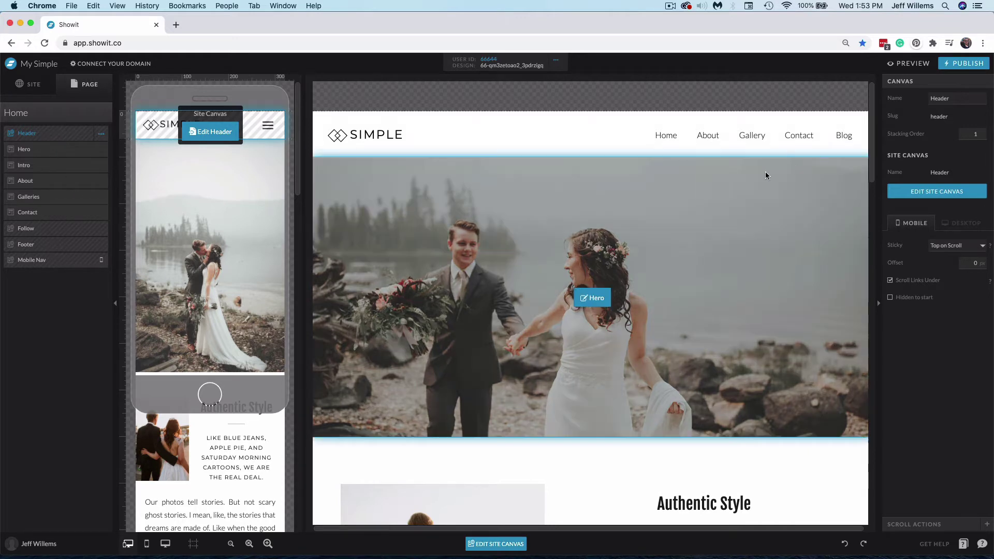
- Browse the Home page's Hero, About and Header sections and Page 2, then return to Home
left_click(41, 152)
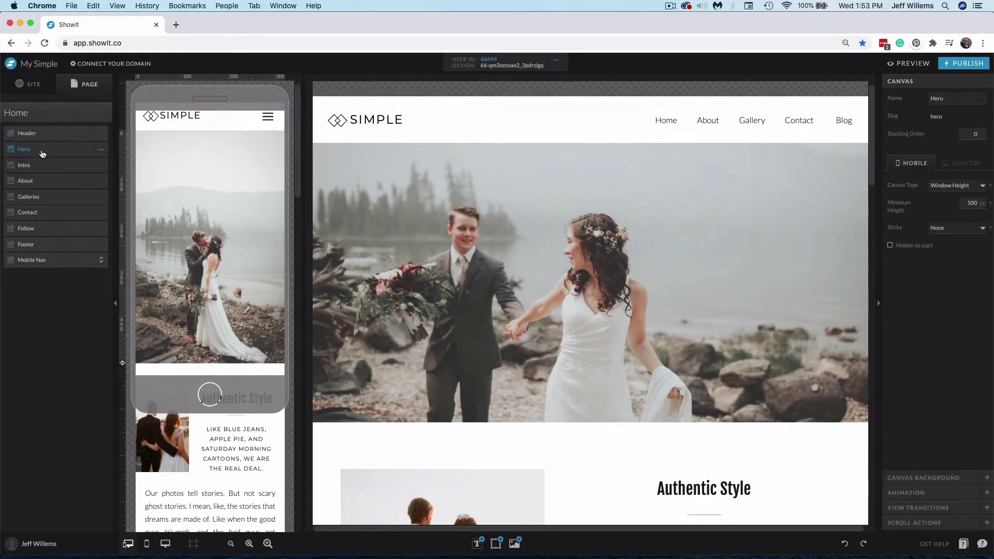
left_click(78, 182)
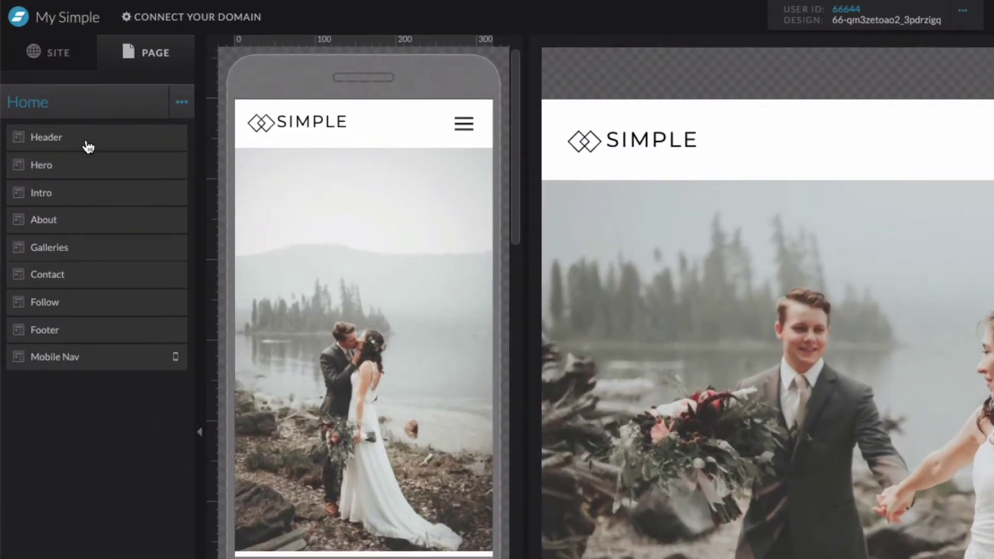
left_click(111, 146)
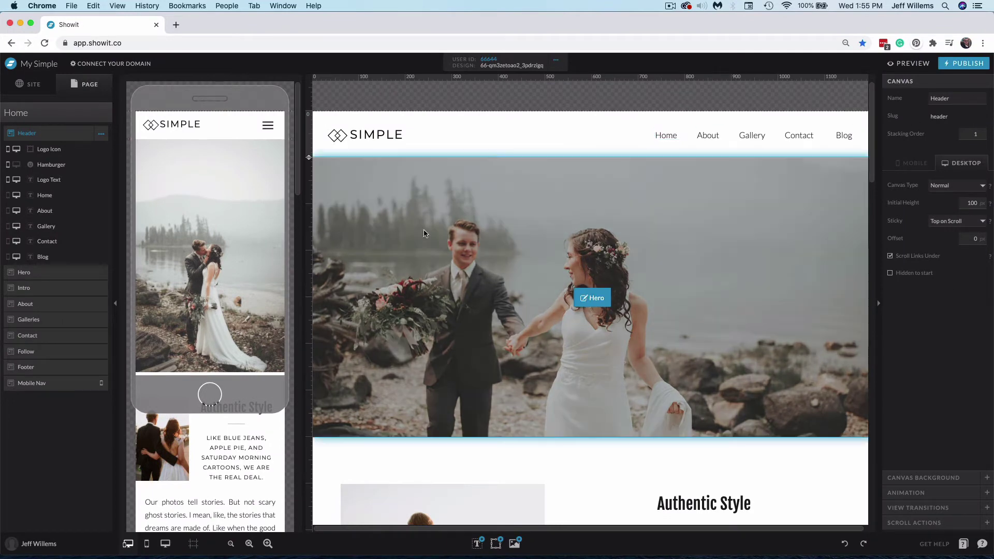
left_click(36, 91)
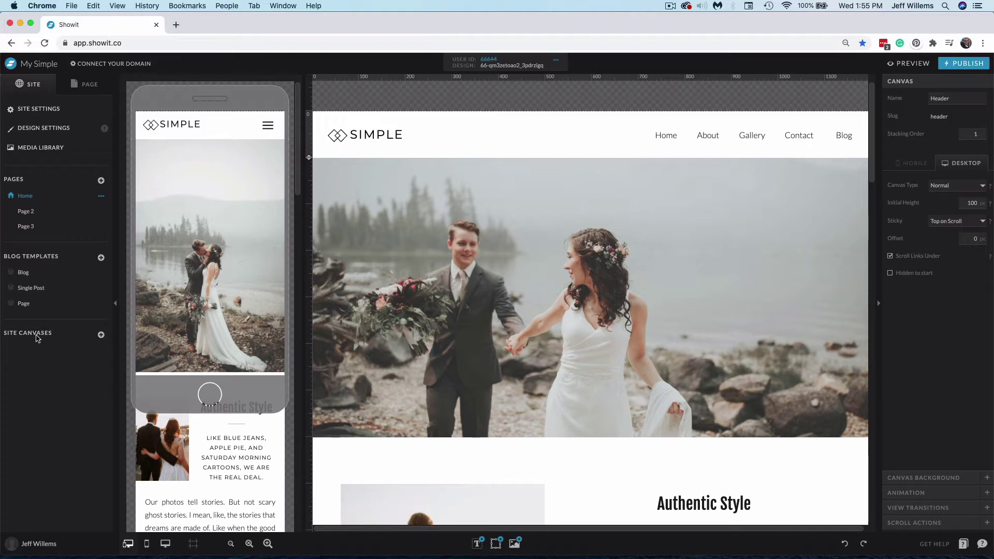
left_click(84, 87)
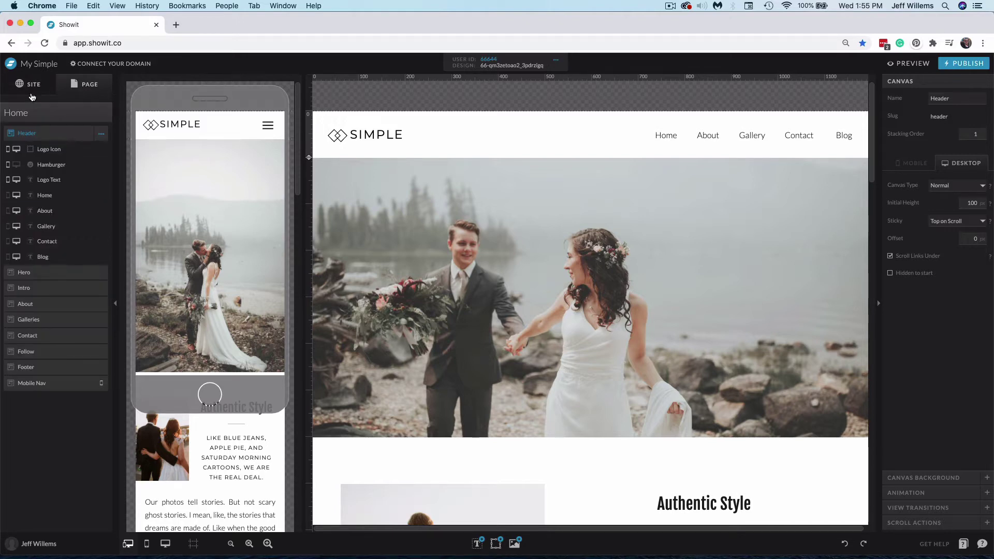
left_click(36, 91)
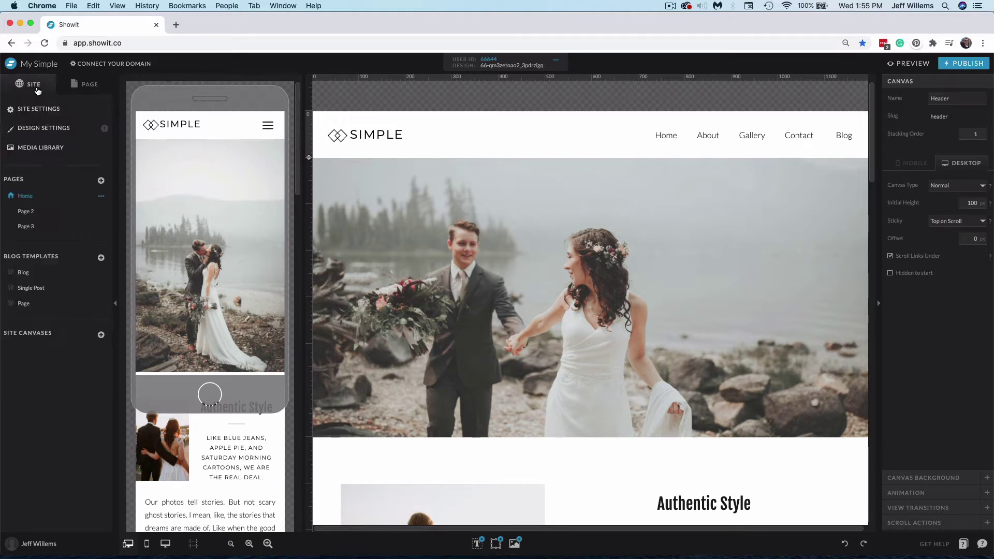
left_click(29, 213)
left_click(44, 230)
double_click(39, 196)
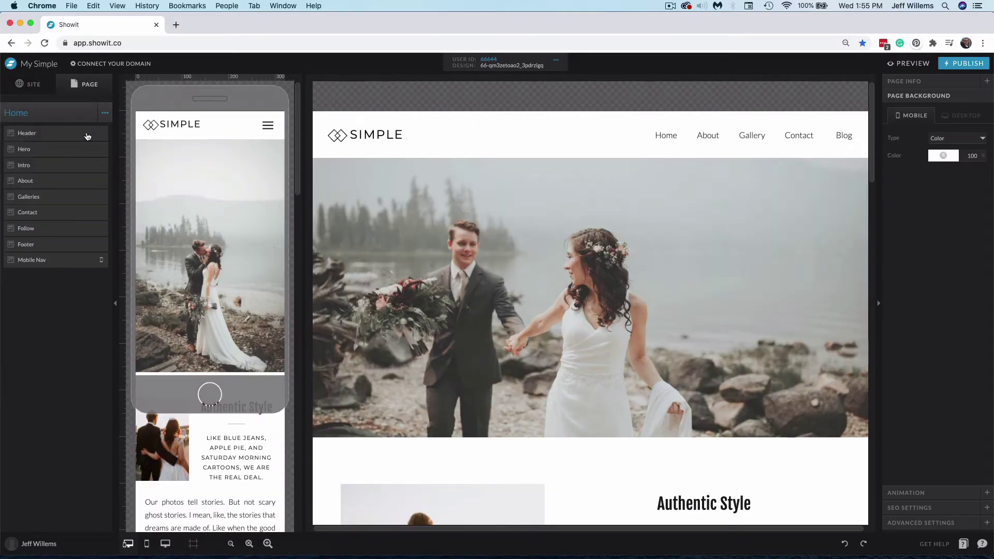
- Copy the Home Header canvas and paste it above Page 2's New Canvas
left_click(89, 134)
left_click(102, 134)
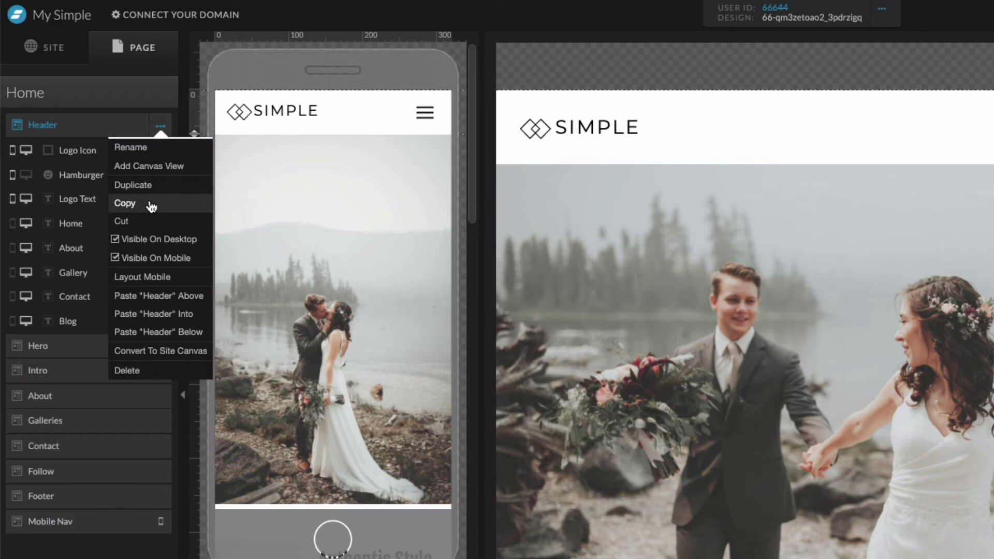
left_click(74, 55)
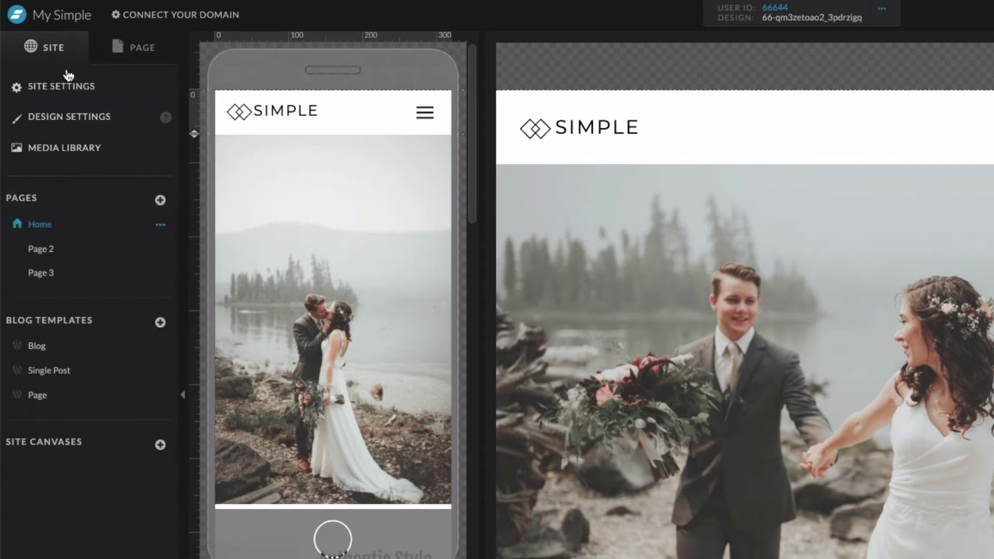
left_click(104, 250)
left_click(154, 48)
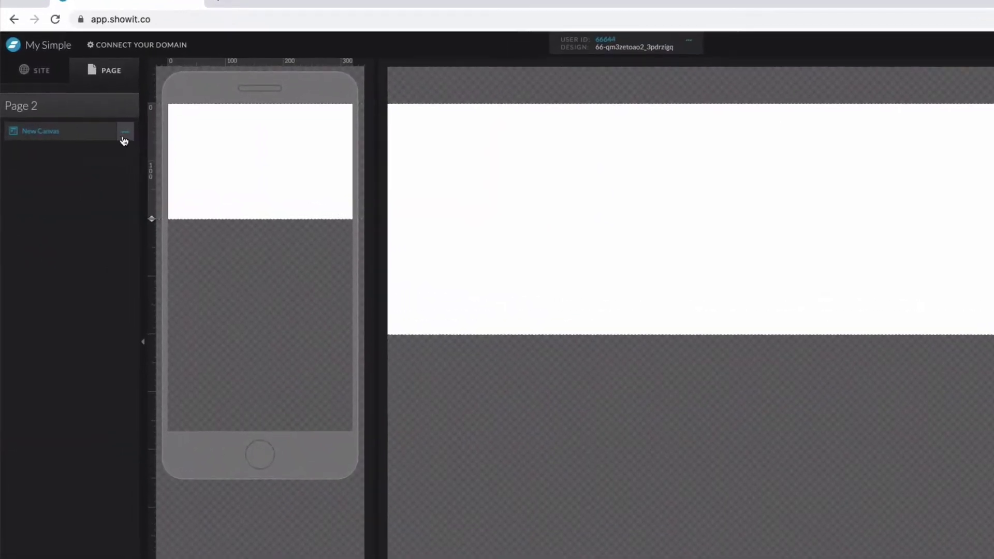
left_click(160, 126)
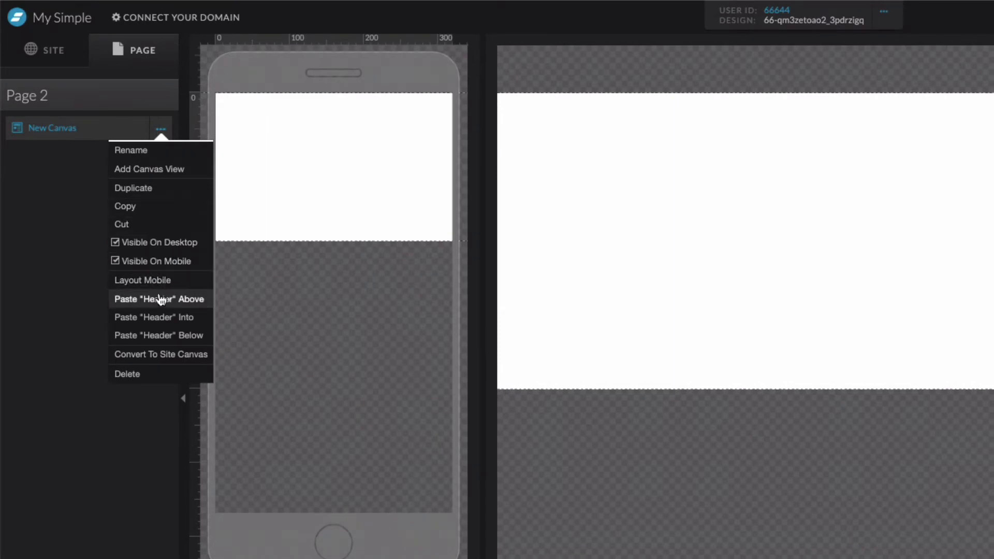
left_click(145, 299)
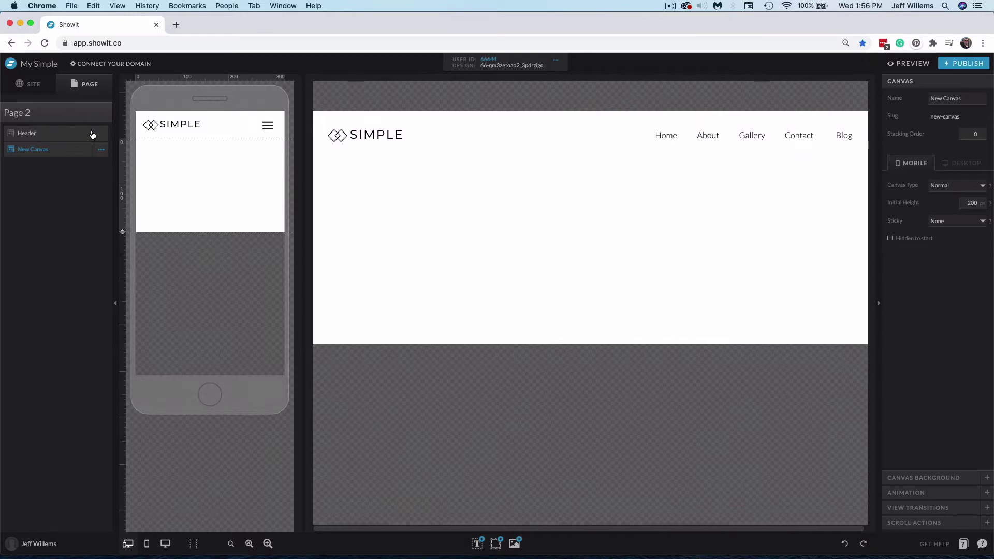
- Convert the Home page's Header canvas into a shared site canvas named Header
left_click(28, 84)
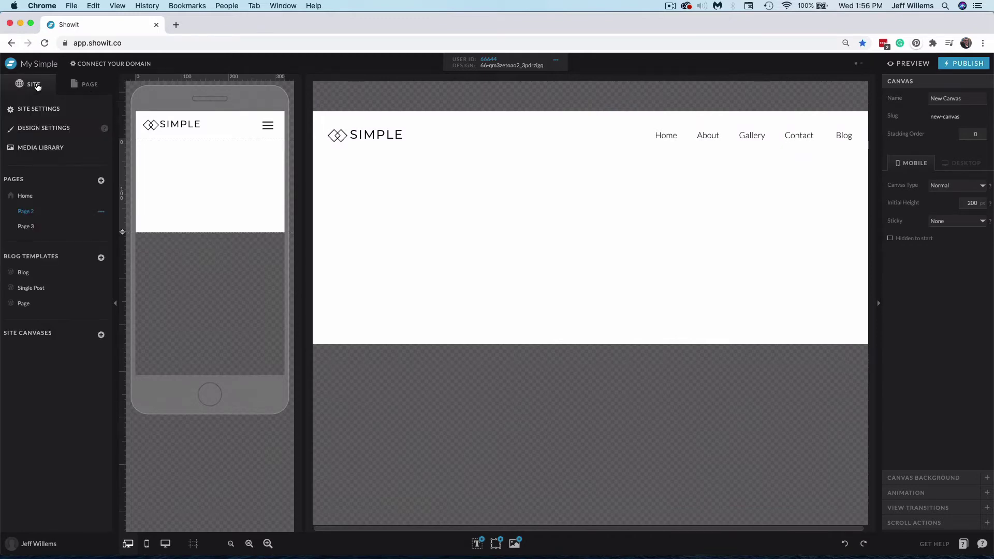
left_click(60, 201)
left_click(93, 88)
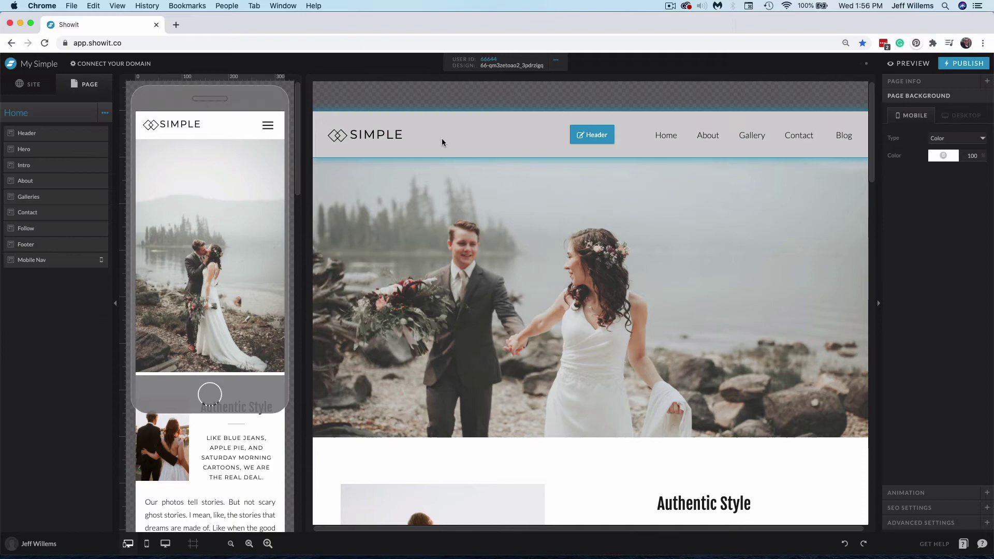
left_click(442, 139)
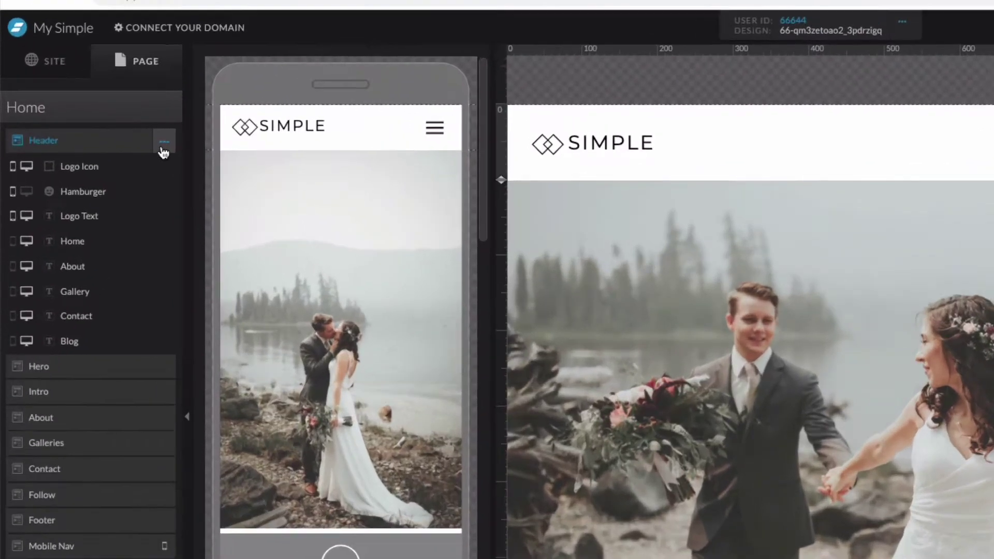
left_click(101, 135)
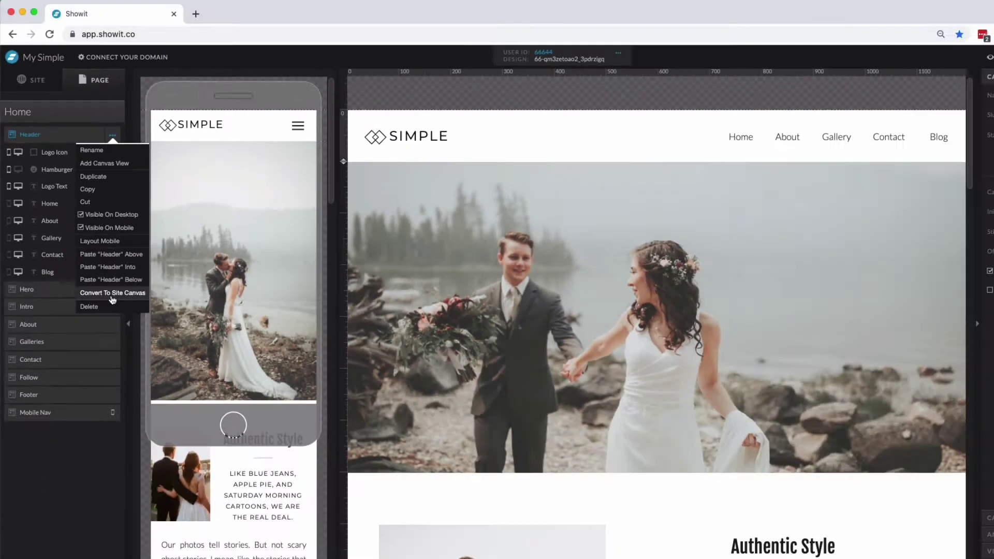
left_click(179, 405)
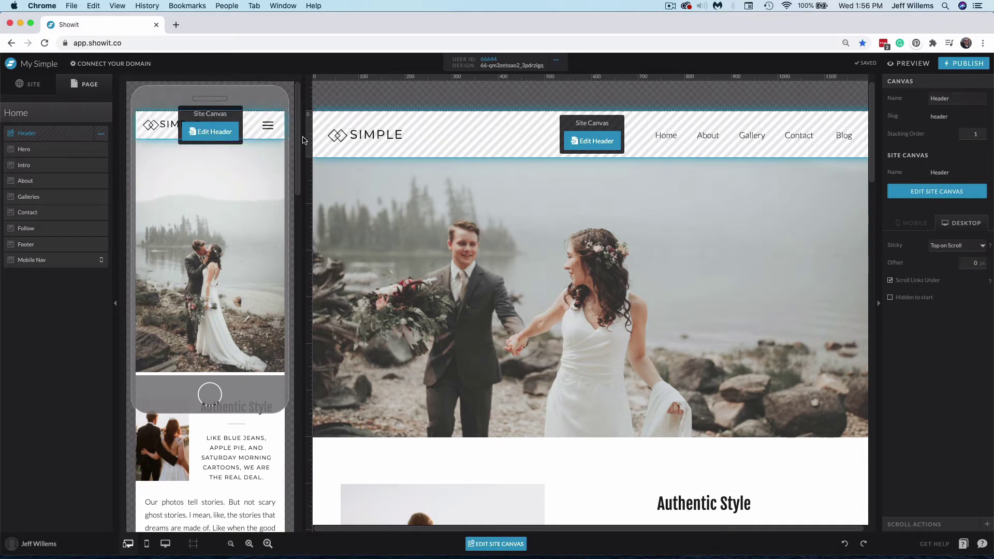
left_click(596, 141)
left_click(44, 106)
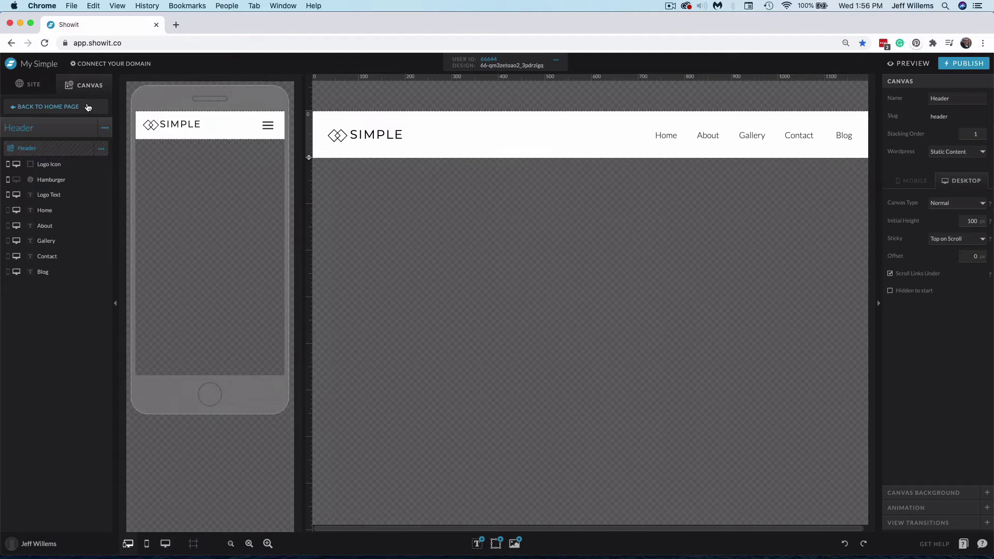
left_click(30, 86)
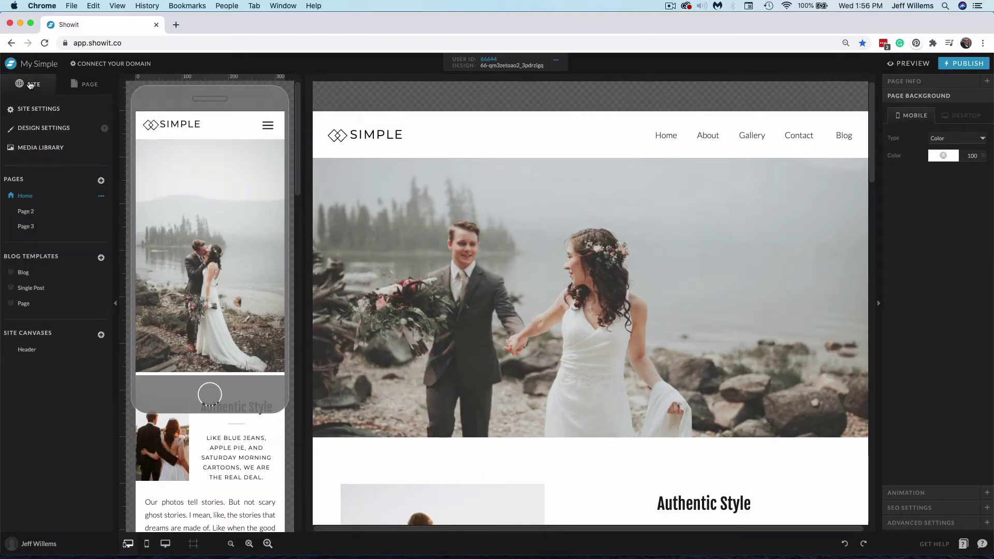
left_click(49, 210)
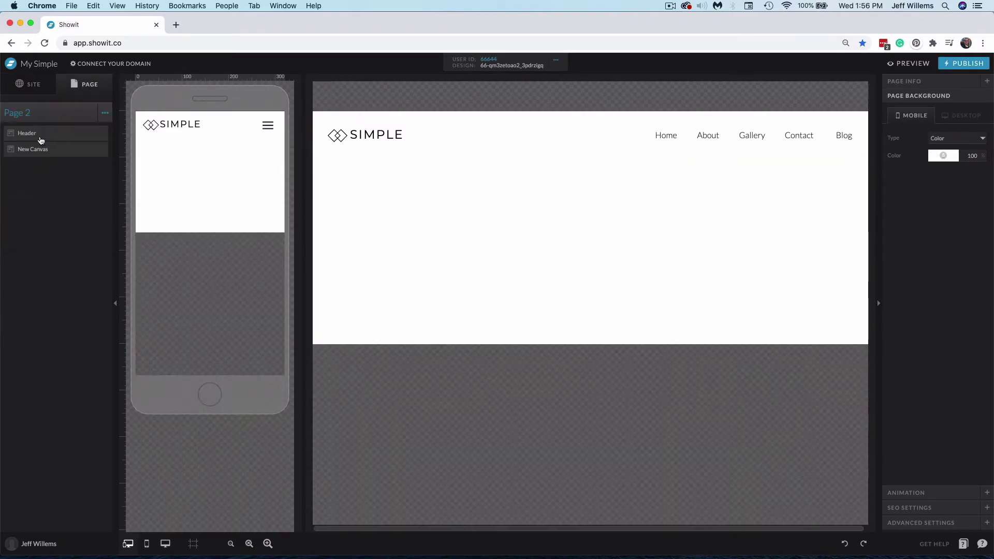
left_click(39, 137)
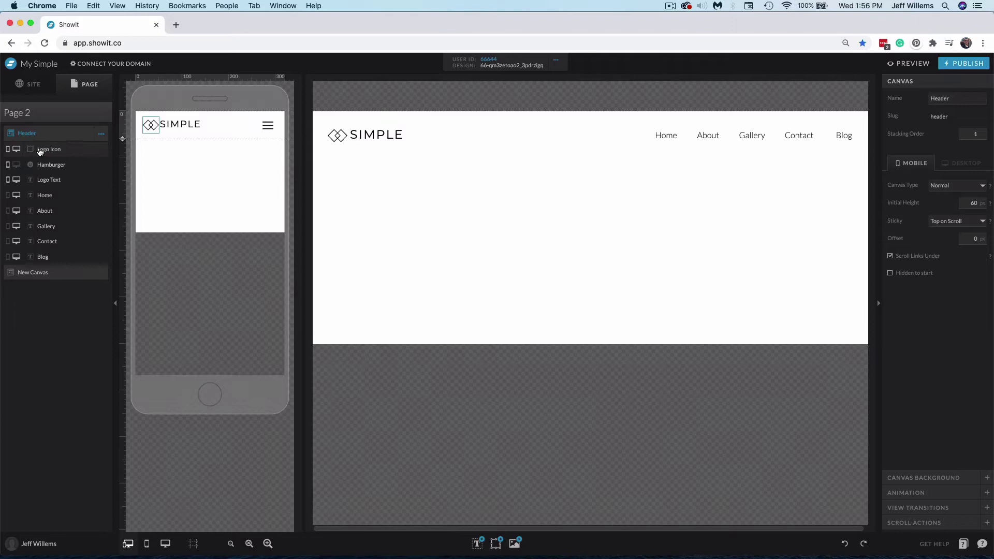
left_click(32, 93)
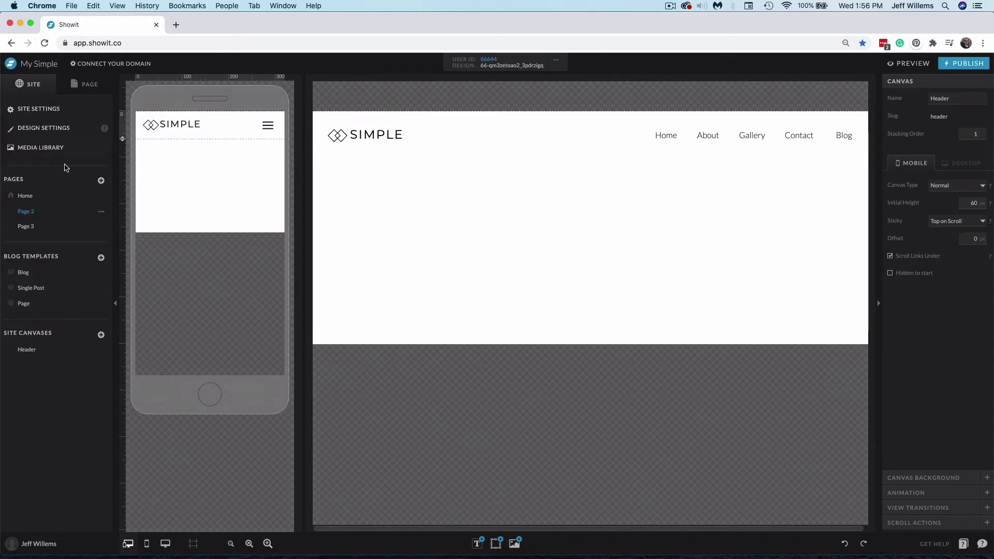
left_click(57, 199)
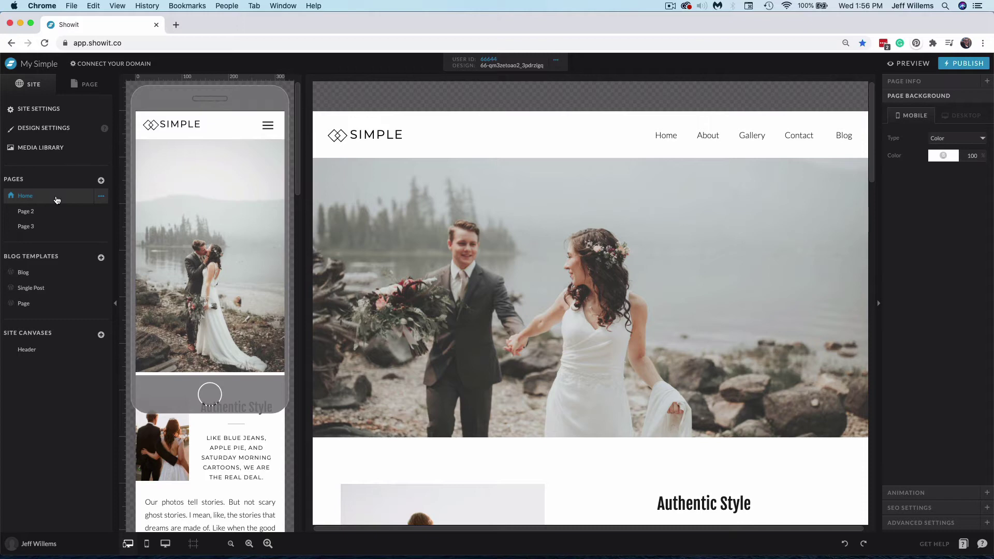
- Paste the shared Header site canvas above Page 3's New Canvas
left_click(55, 199)
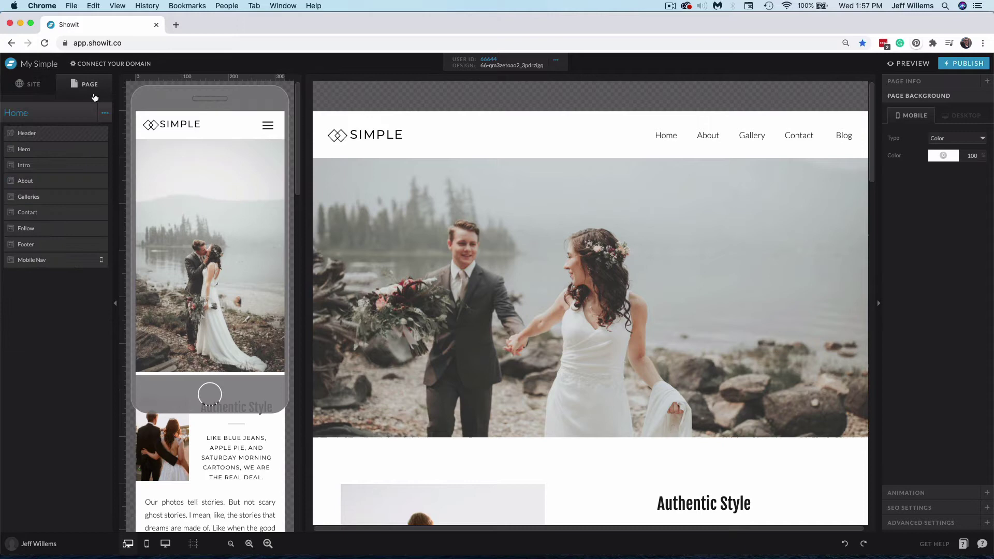
left_click(60, 136)
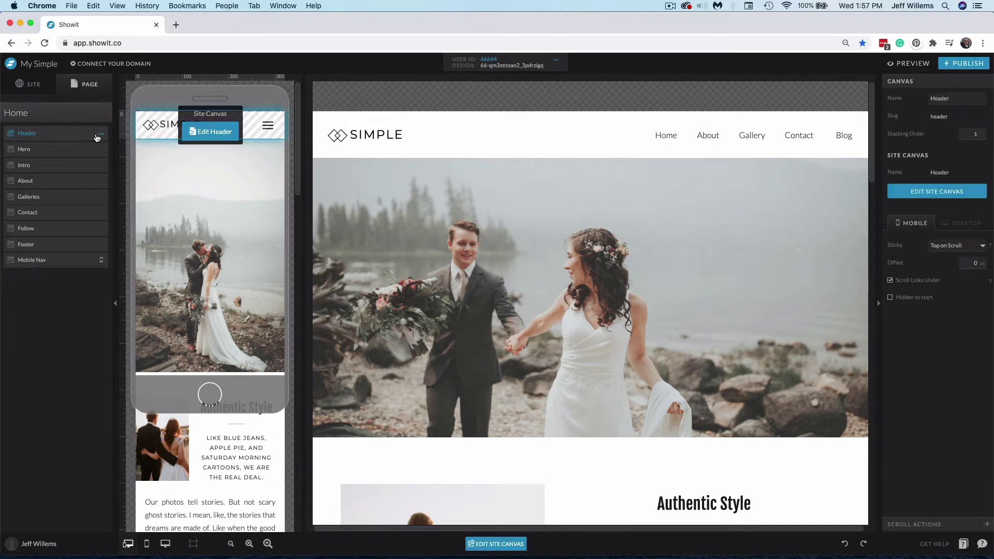
left_click(101, 134)
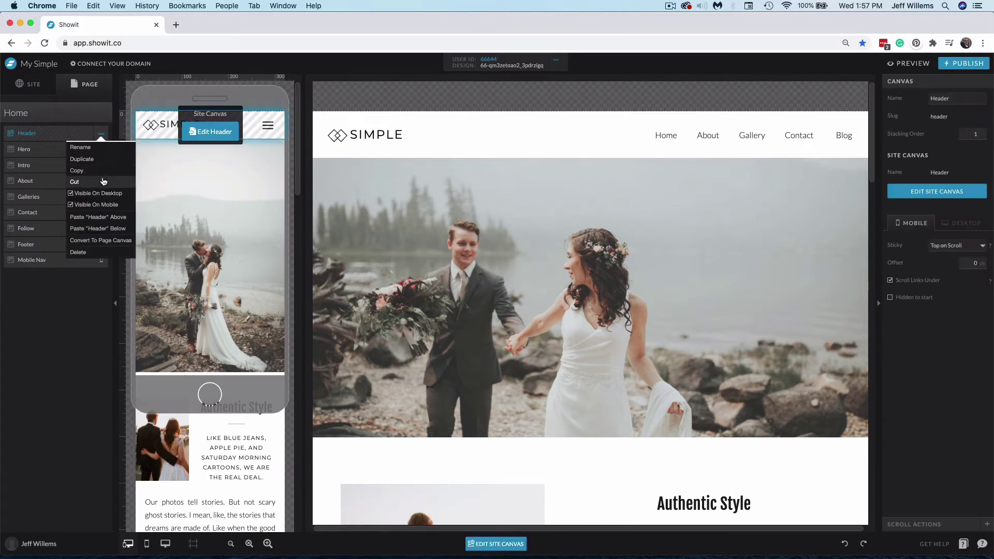
left_click(27, 93)
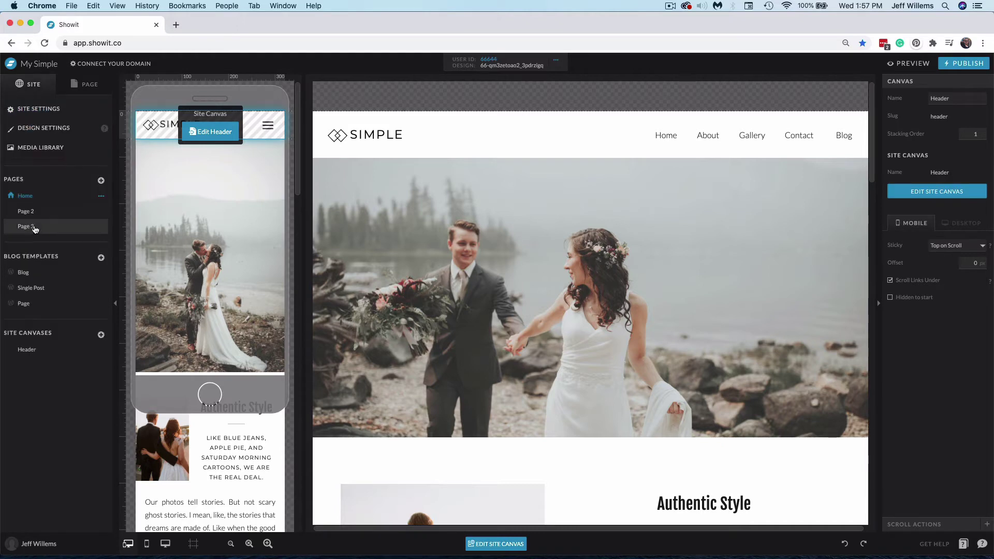
left_click(31, 228)
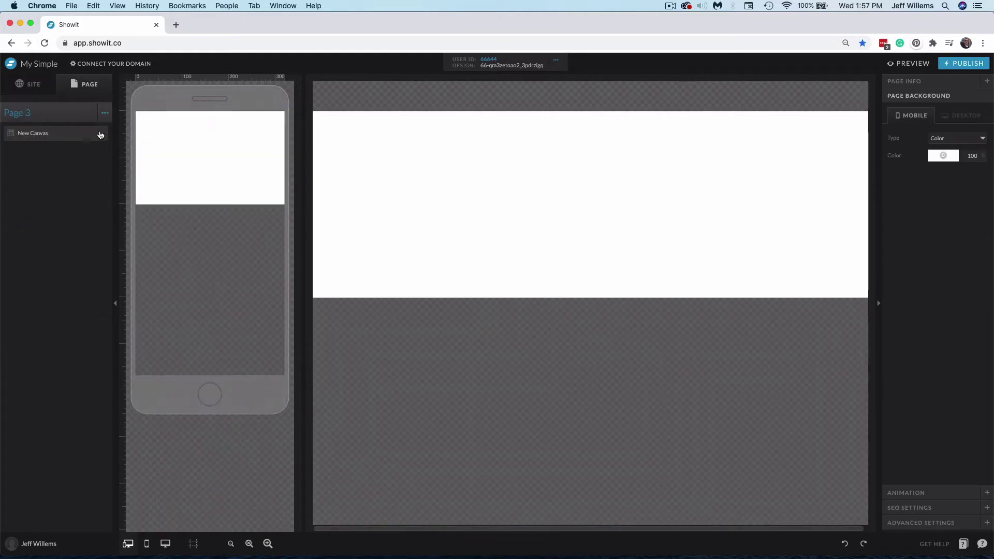
left_click(98, 135)
left_click(101, 133)
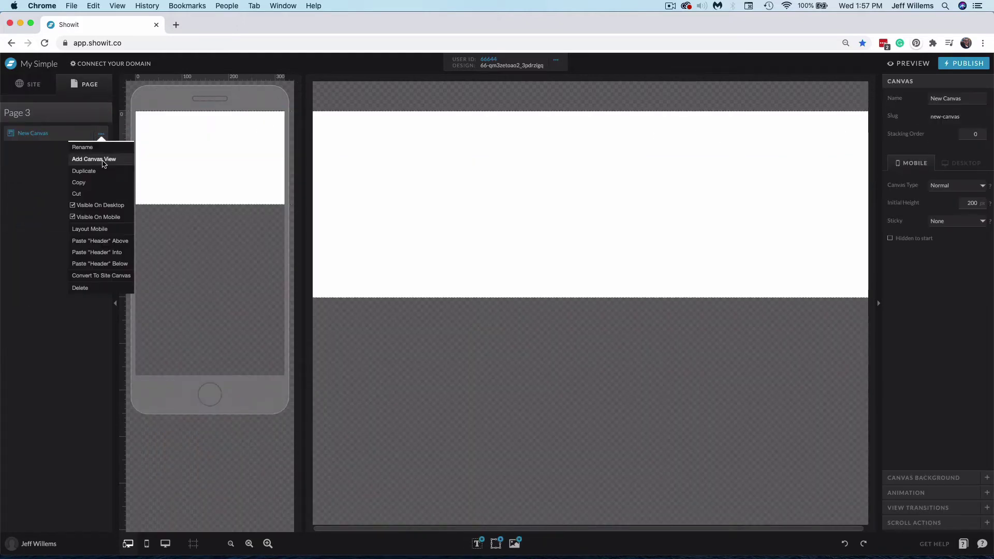
left_click(106, 241)
- Edit the shared header and replace the SIMPLE logo with the owner's name plus 'Photos'
mouse_move(349, 142)
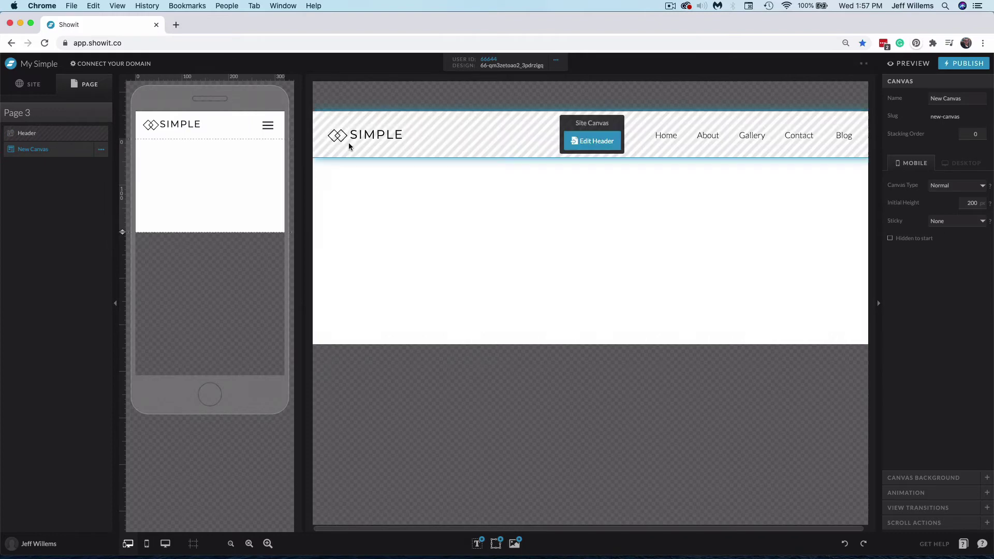
left_click(596, 140)
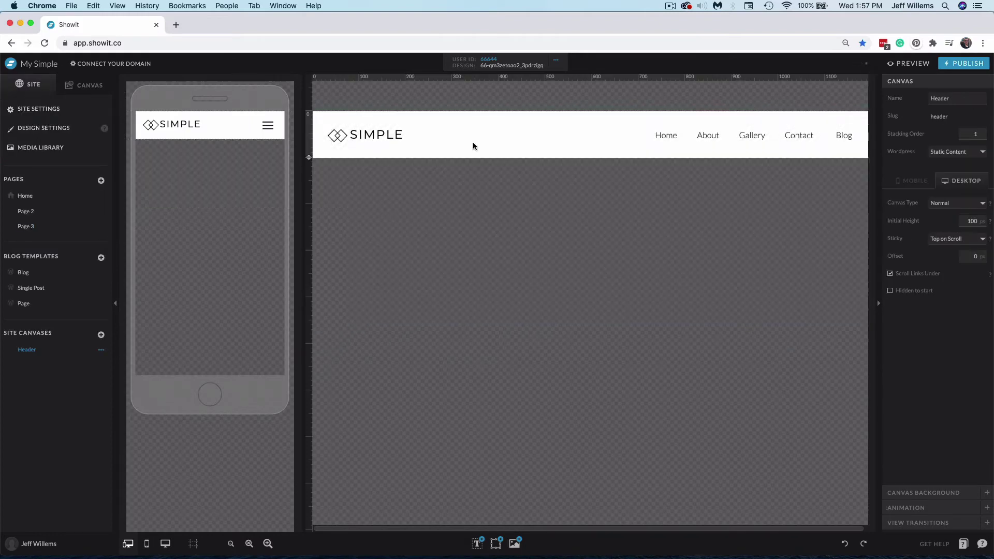
left_click(396, 137)
double_click(397, 137)
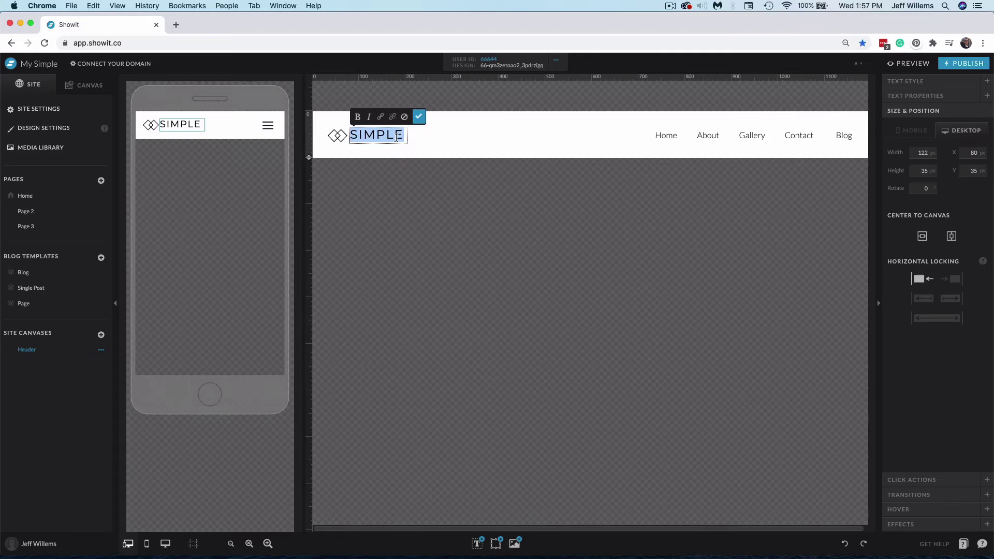
type("Jeff's")
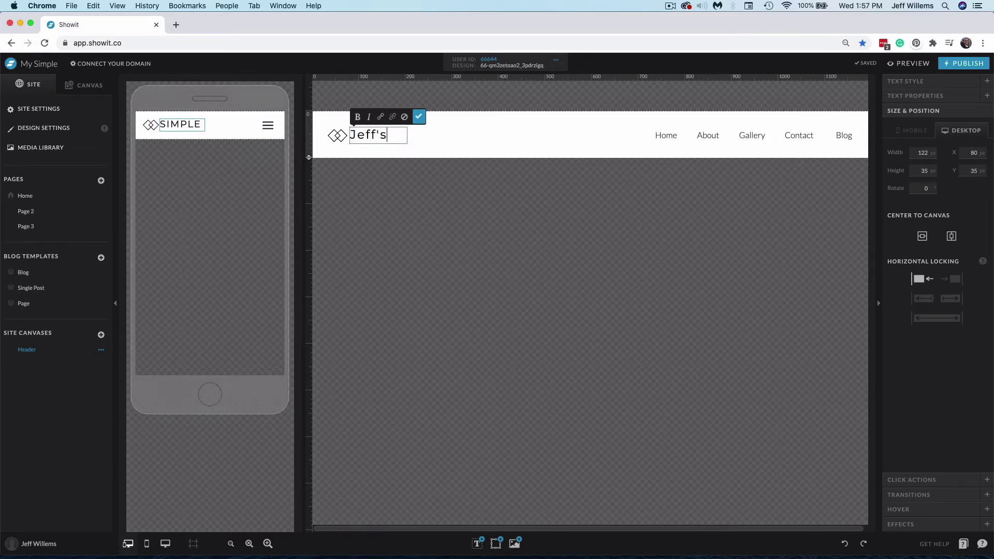
key("BackSpace")
key("BackSpace")
key("BackSpace")
key("BackSpace")
key("BackSpace")
key("BackSpace")
type("Photos")
key("Escape")
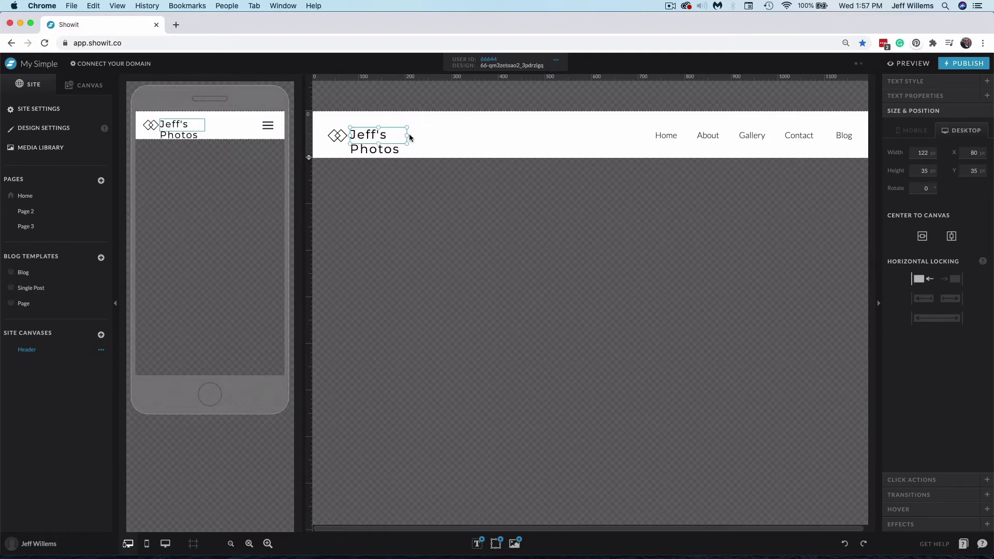
- Widen the logo text box so it fits one line in desktop and mobile layouts
left_click_drag(416, 135, 446, 134)
left_click(477, 138)
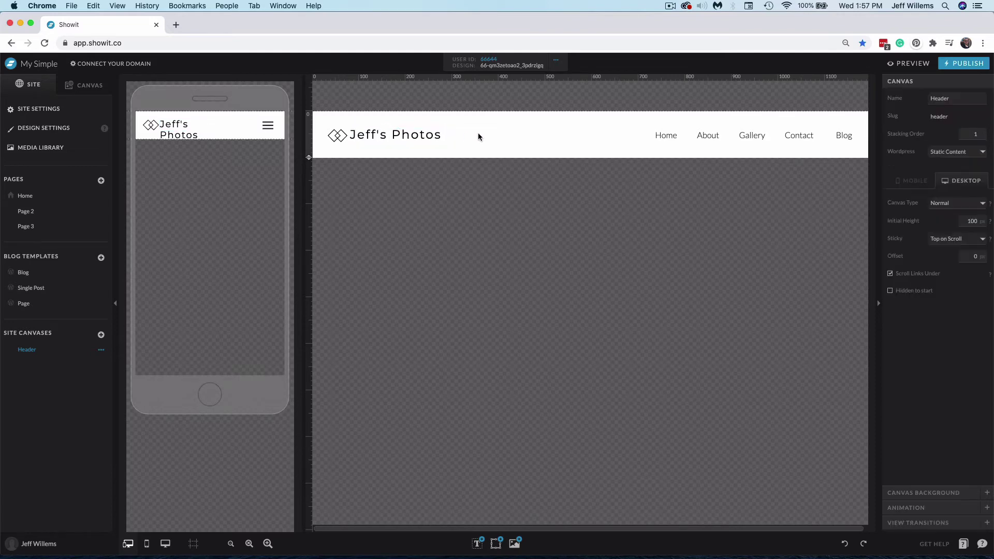
left_click(188, 133)
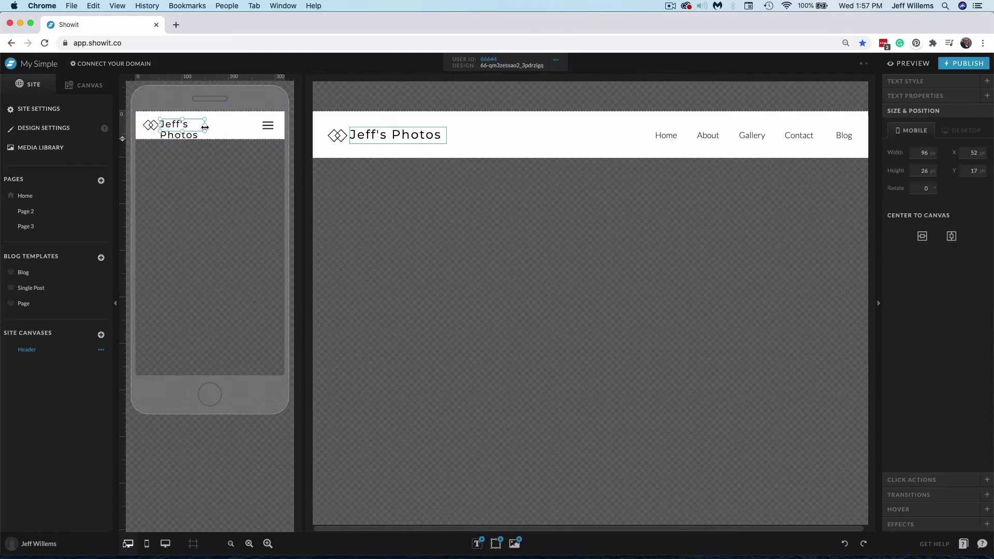
left_click_drag(205, 127, 234, 125)
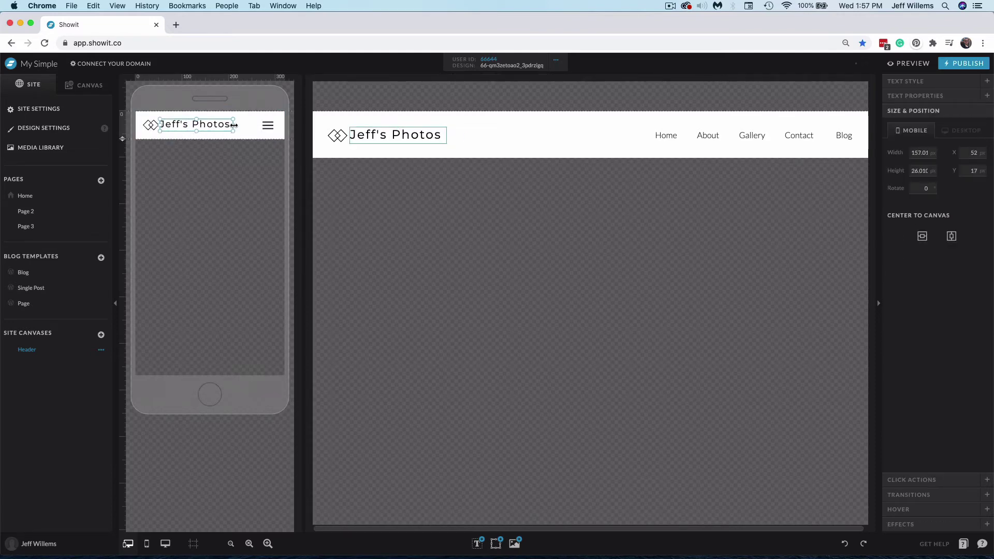
left_click(486, 140)
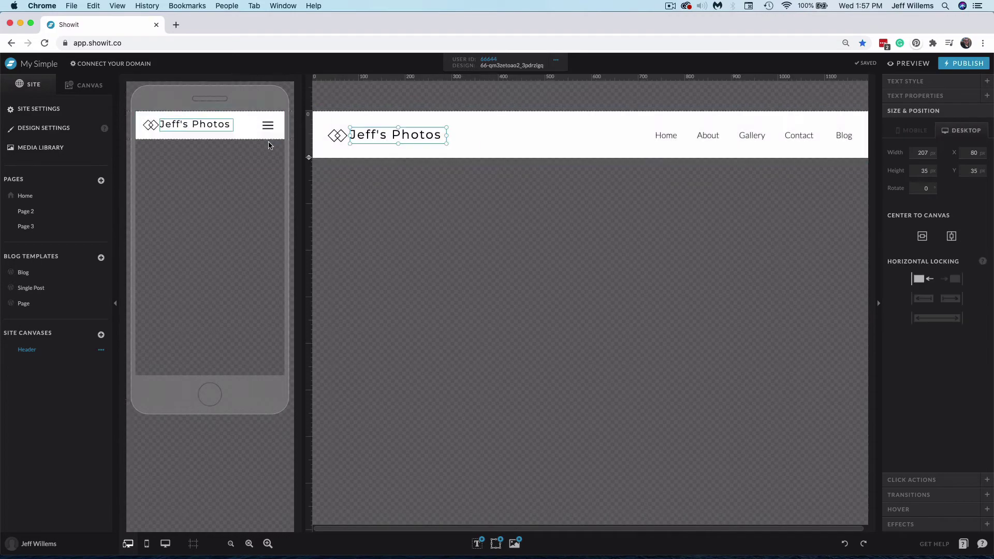
- Check the shared header on Page 3, then open Page 2's canvas and layer list
left_click(74, 197)
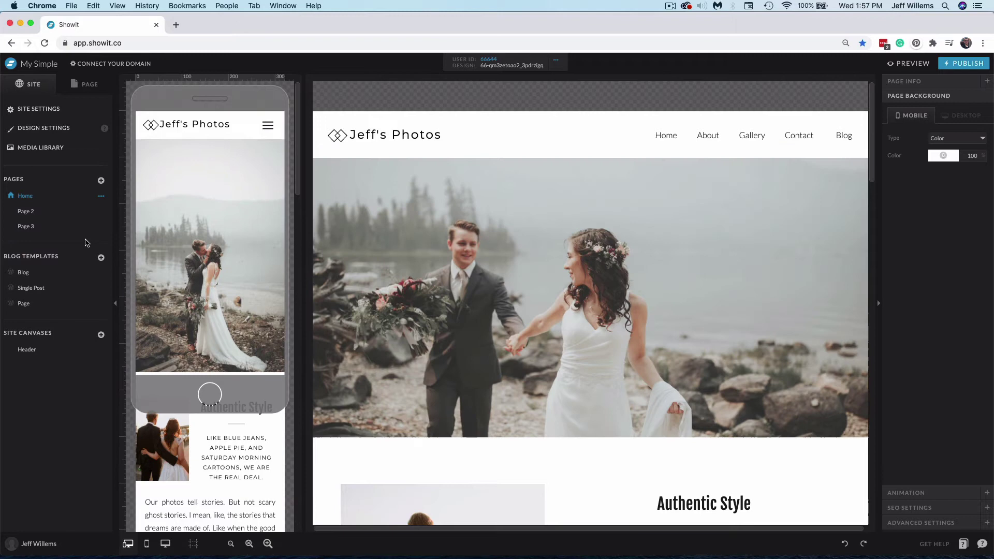
left_click(79, 228)
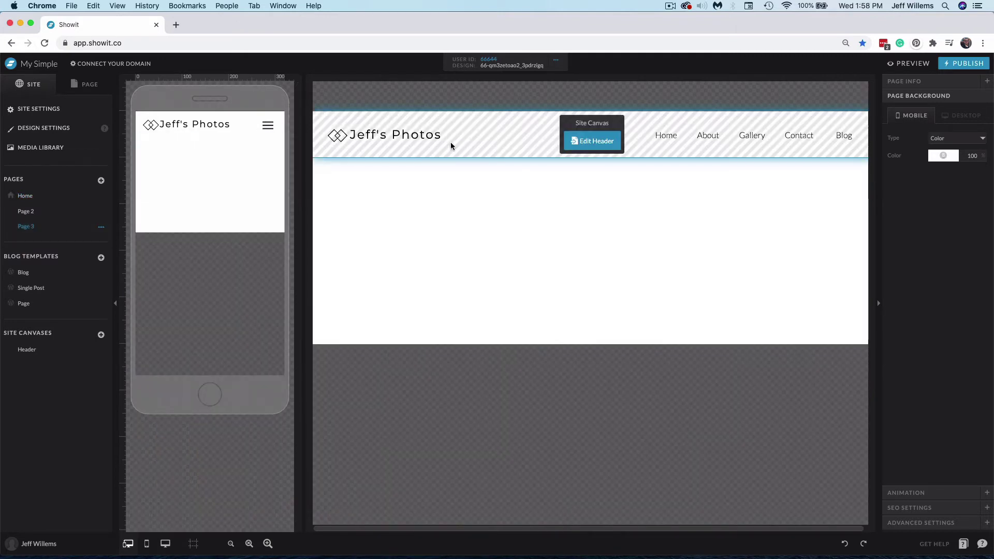
left_click(584, 142)
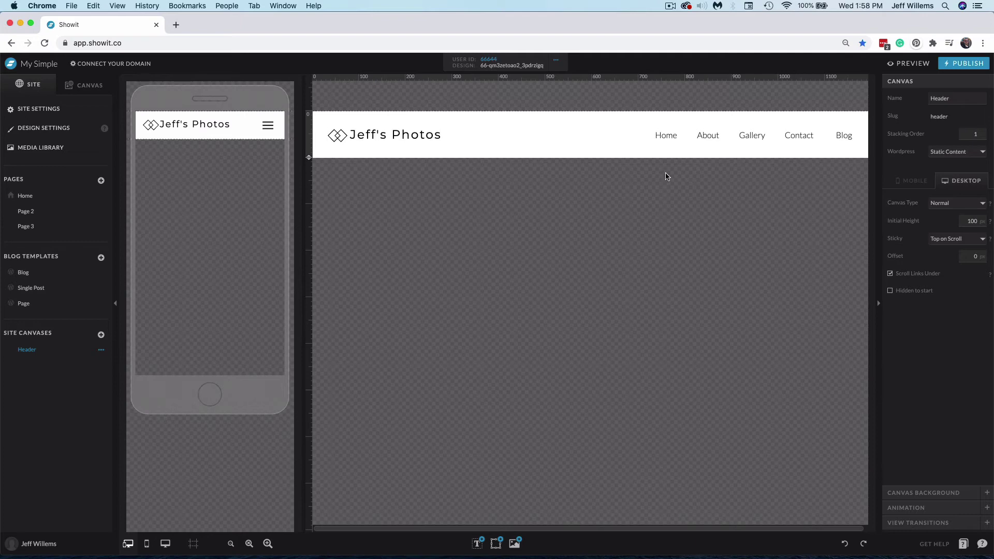
left_click(79, 215)
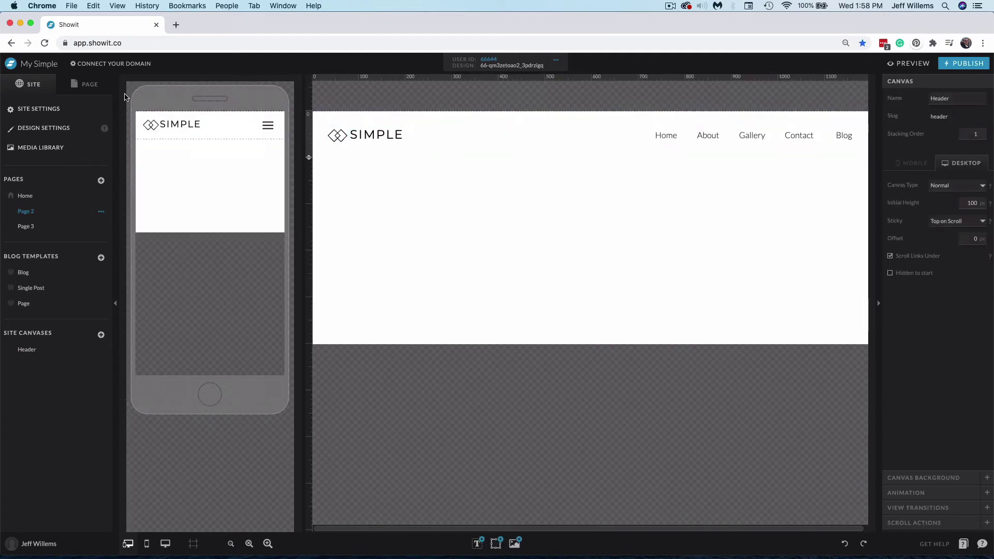
left_click(84, 84)
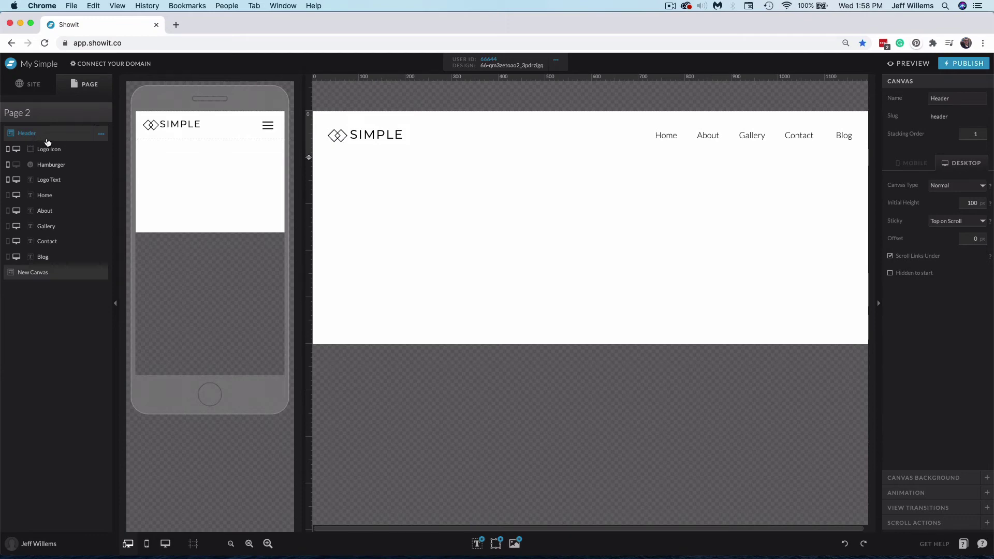
- Delete Page 2's SIMPLE Header copy and add the shared Header site canvas above New Canvas
left_click(101, 134)
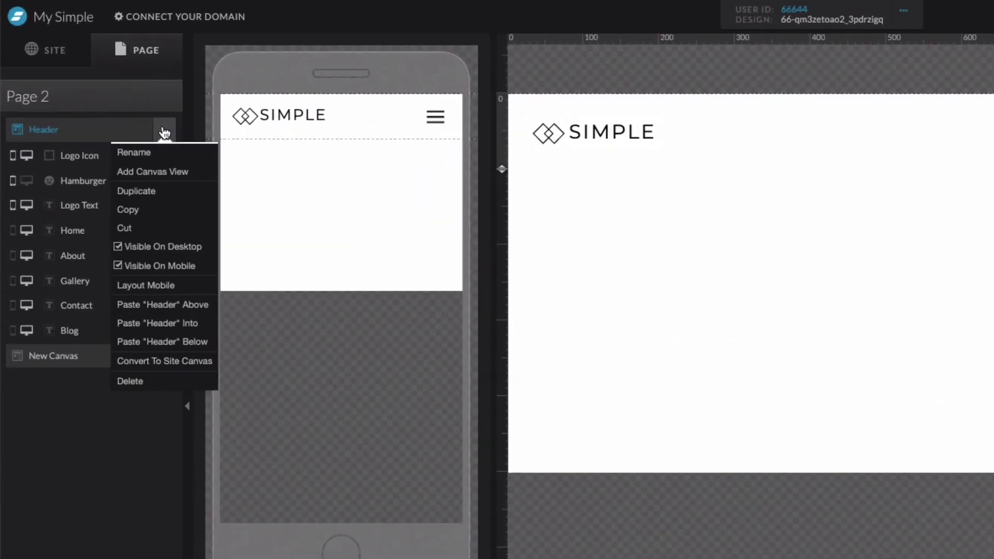
left_click(145, 381)
mouse_move(78, 95)
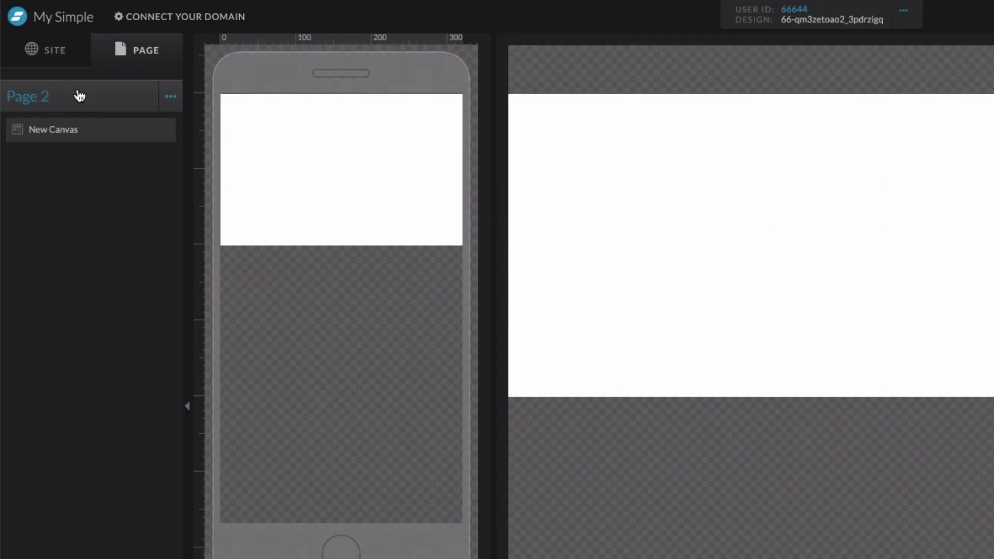
left_click(171, 99)
left_click(178, 118)
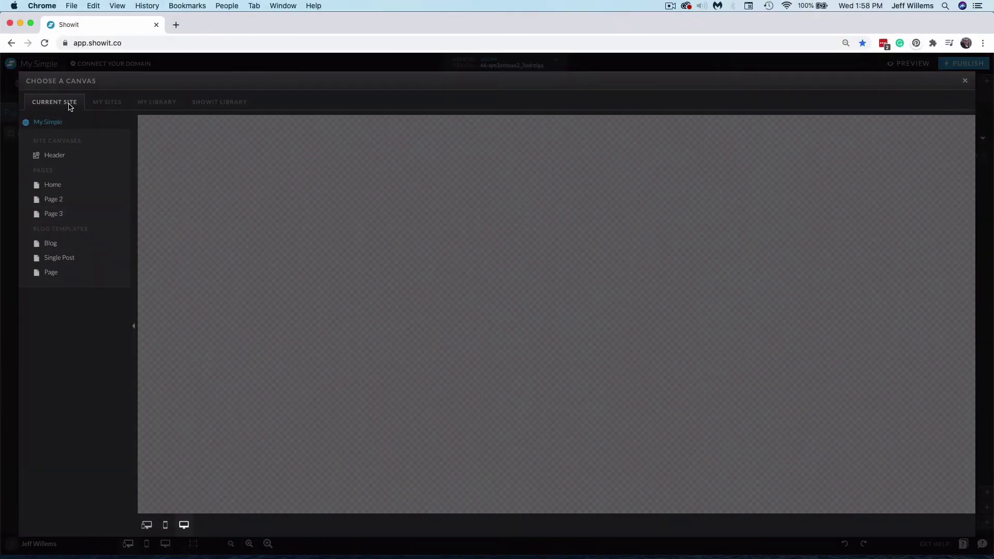
left_click(53, 160)
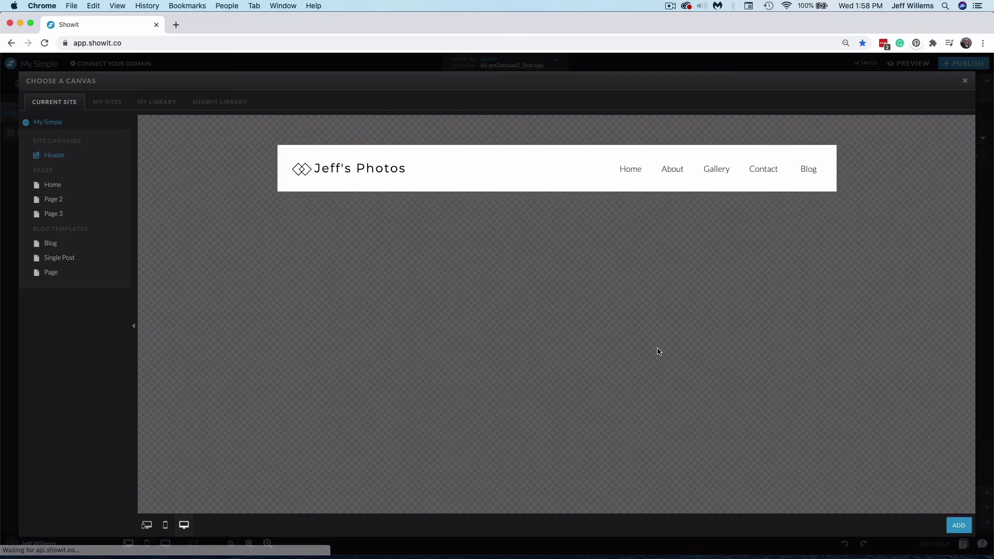
left_click(961, 525)
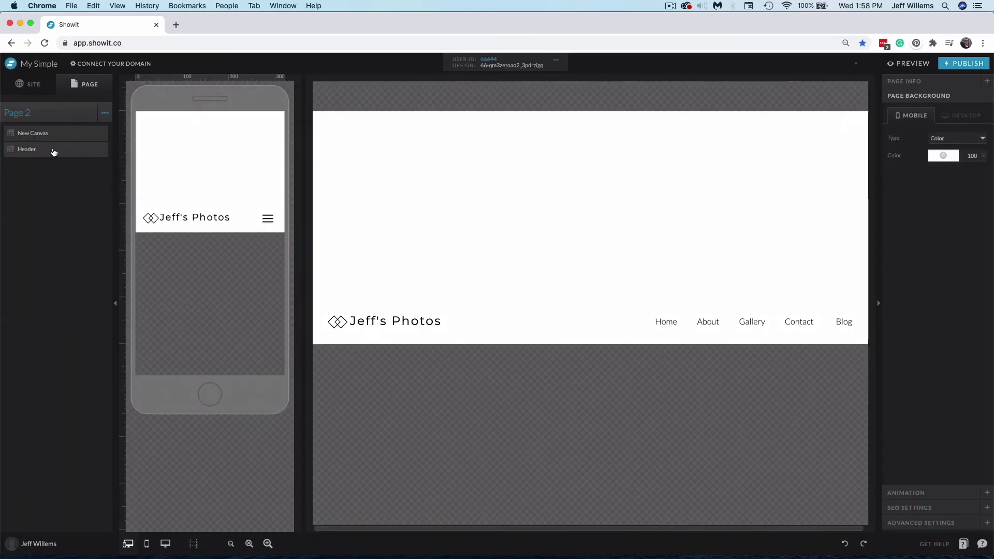
left_click_drag(64, 155, 63, 133)
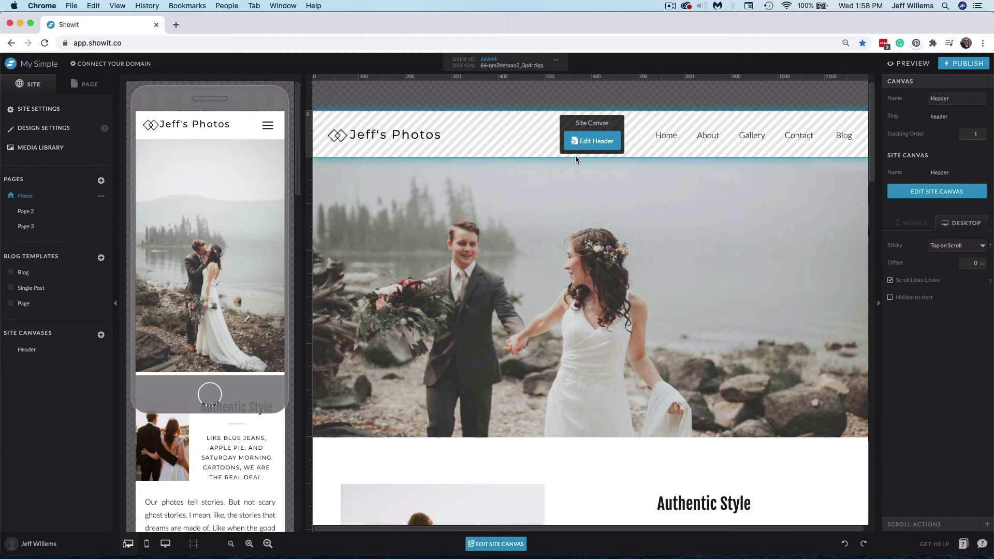
left_click(602, 141)
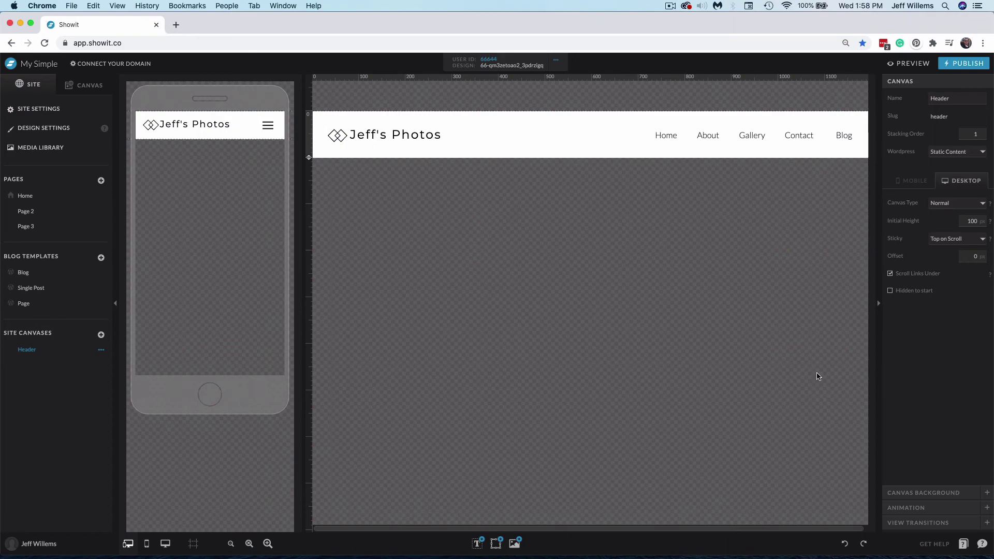
left_click(62, 196)
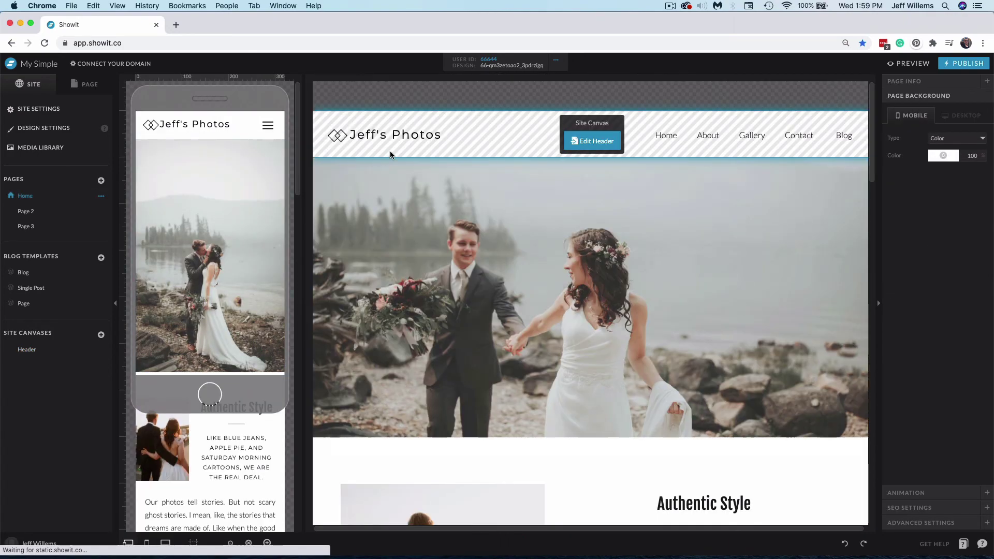
left_click(485, 148)
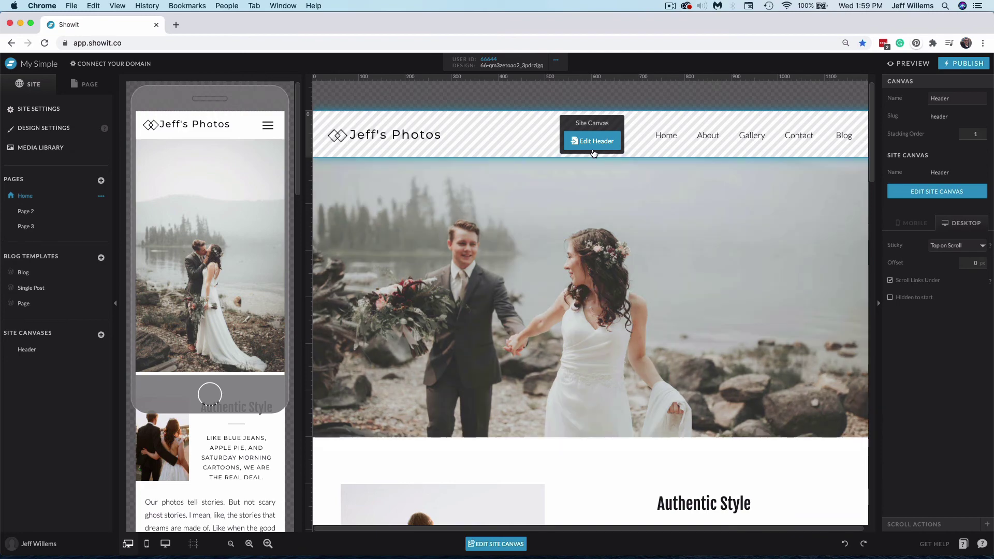
left_click(593, 142)
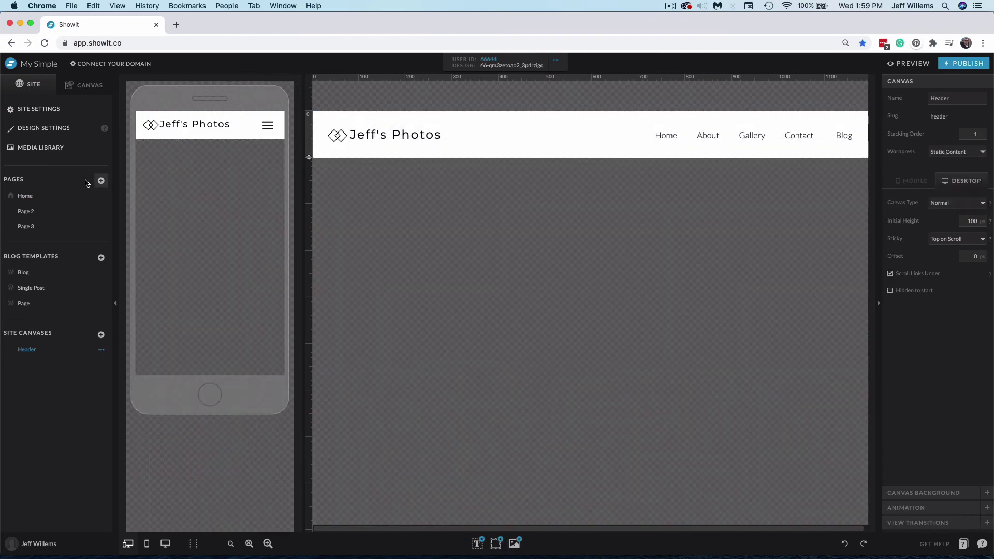
left_click(29, 197)
left_click(679, 152)
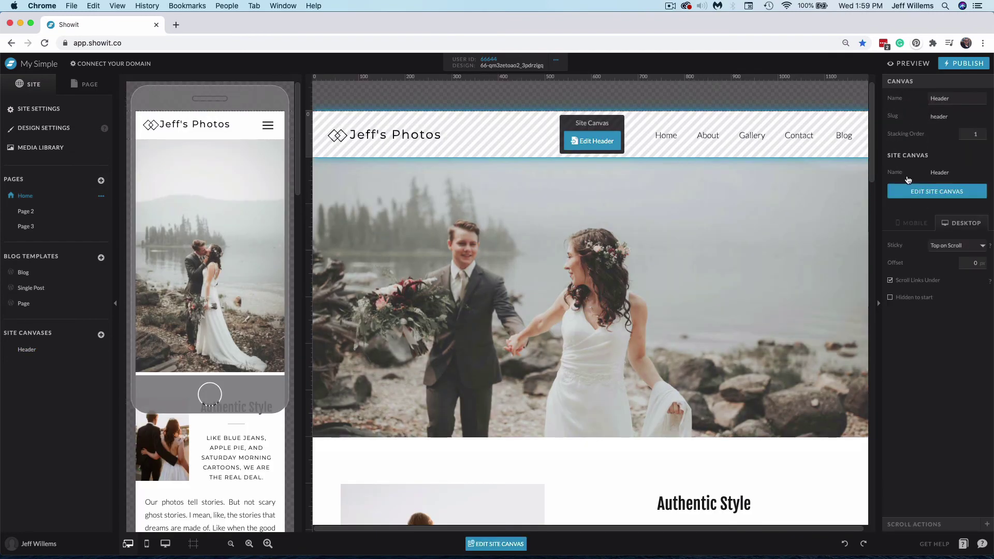